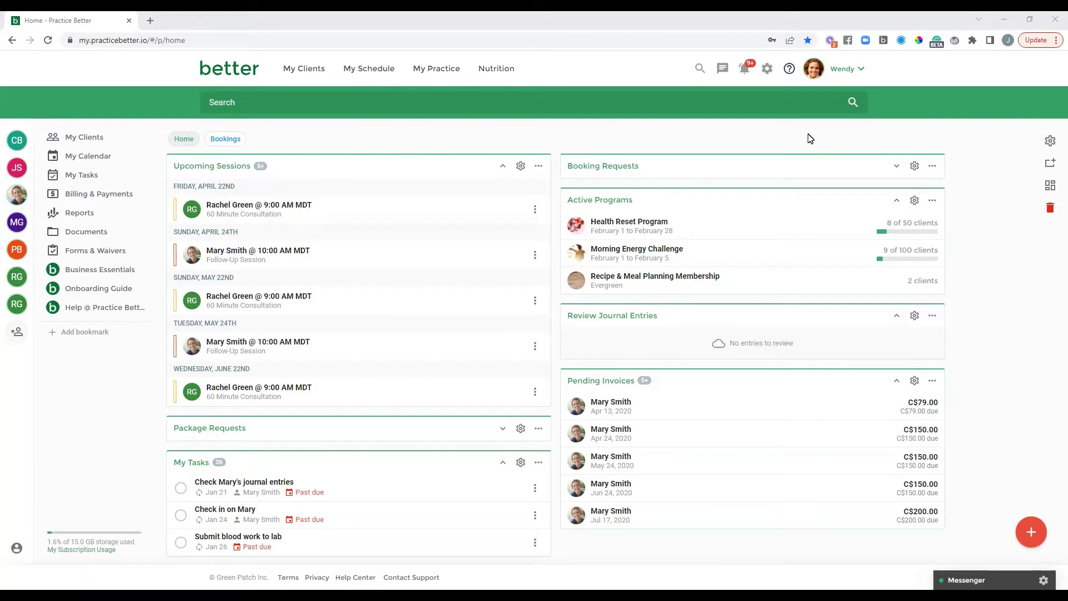
Open the Shortcuts & Snippets settings and view the blank Create Snippet form without saving anything.
{"action": "left_click", "coordinate": [766, 71]}
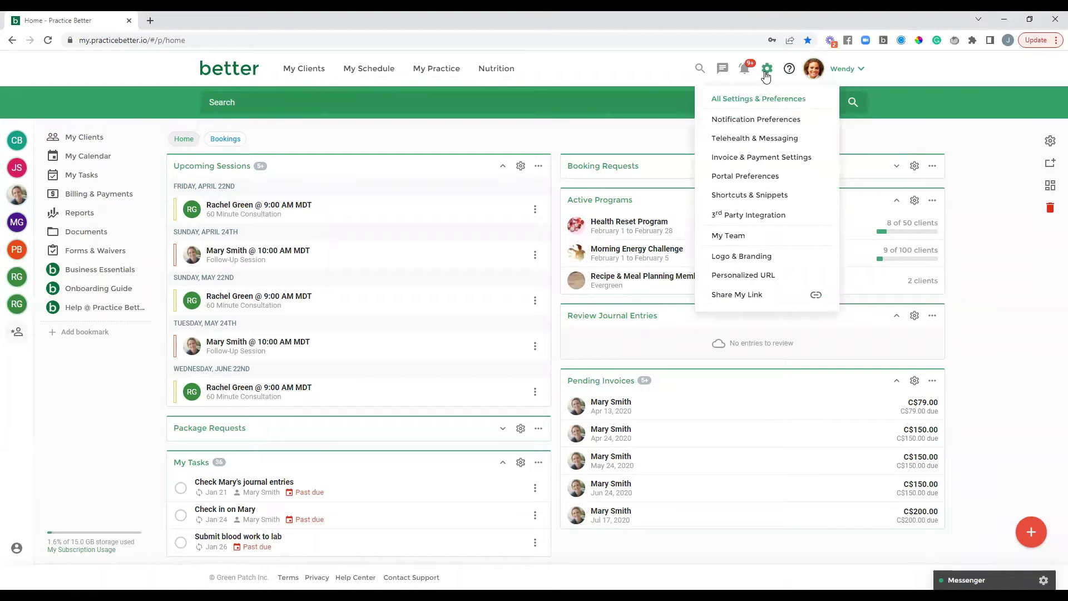
{"action": "left_click", "coordinate": [783, 196]}
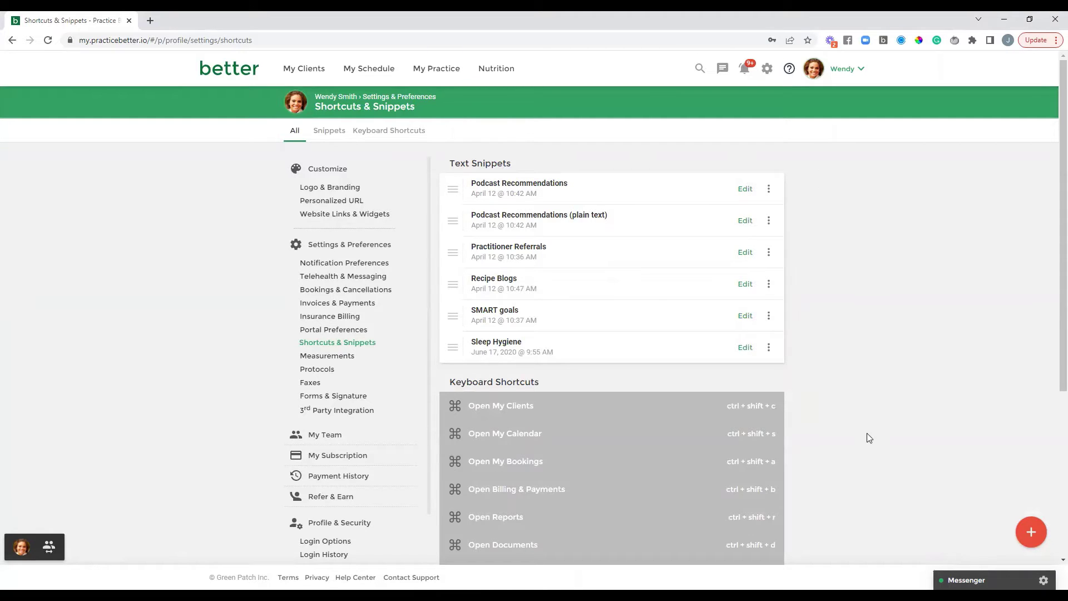
{"action": "left_click", "coordinate": [1034, 537]}
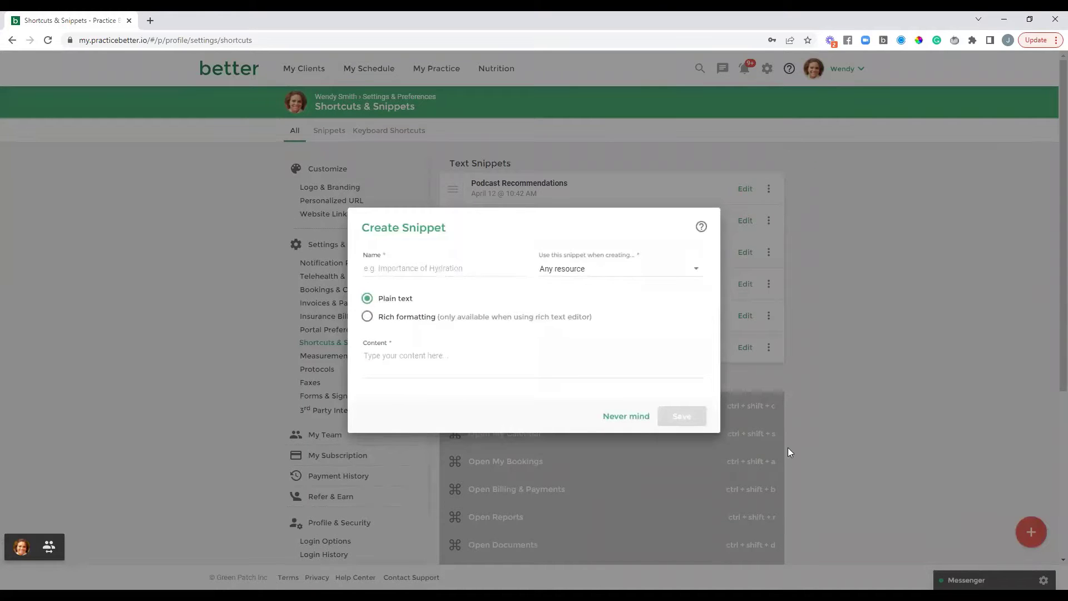
{"action": "left_click", "coordinate": [625, 422]}
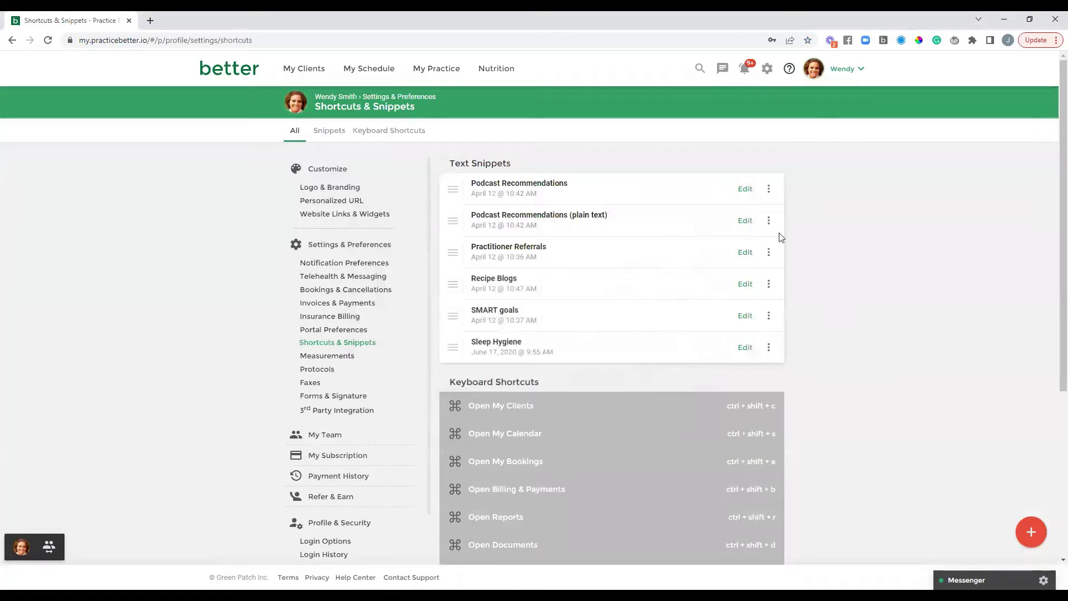
Open the rich-formatted Podcast Recommendations snippet for editing and check its name.
{"action": "left_click", "coordinate": [746, 189]}
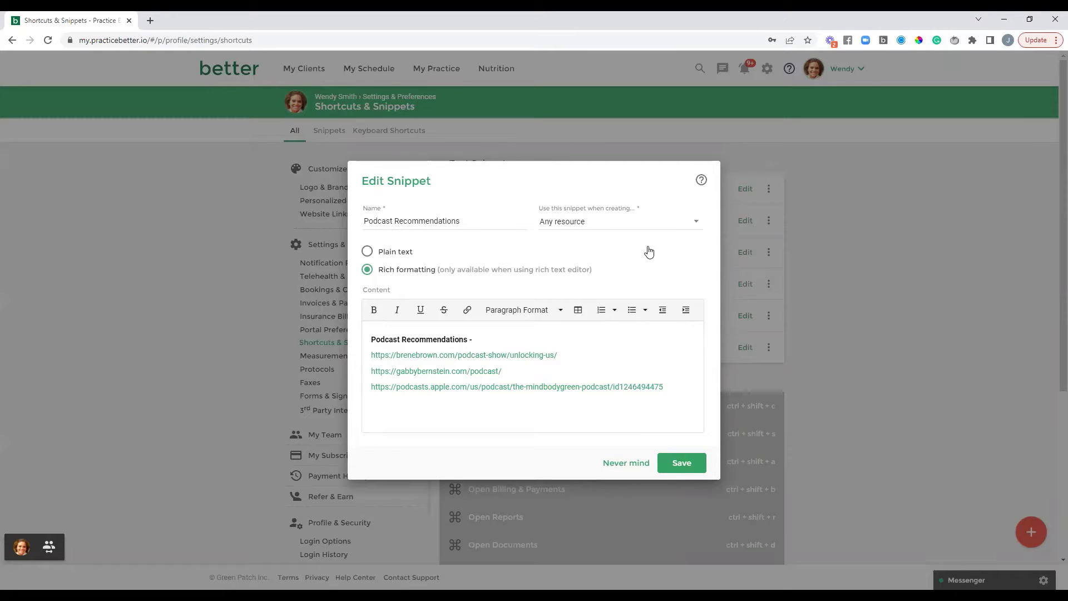
{"action": "left_click", "coordinate": [467, 221]}
{"action": "left_click_drag", "start_coordinate": [475, 220], "coordinate": [355, 226]}
{"action": "left_click", "coordinate": [500, 219]}
Try assigning the snippet to Protocols & Recommendations, Notes and Invoices, and set its use back to Any resource.
{"action": "left_click", "coordinate": [625, 224]}
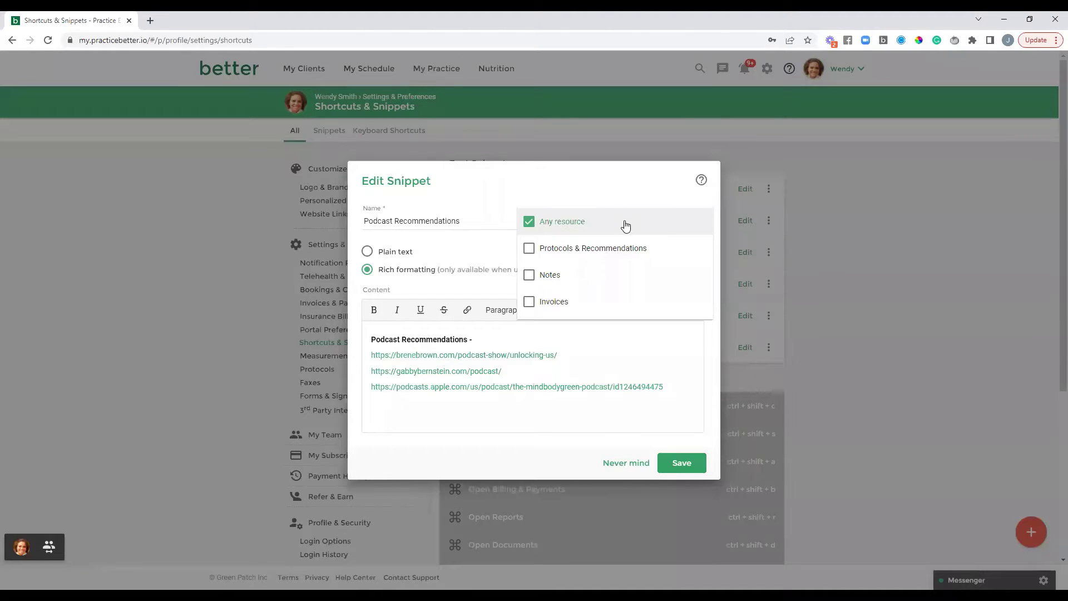
{"action": "left_click", "coordinate": [554, 227]}
{"action": "left_click", "coordinate": [548, 250]}
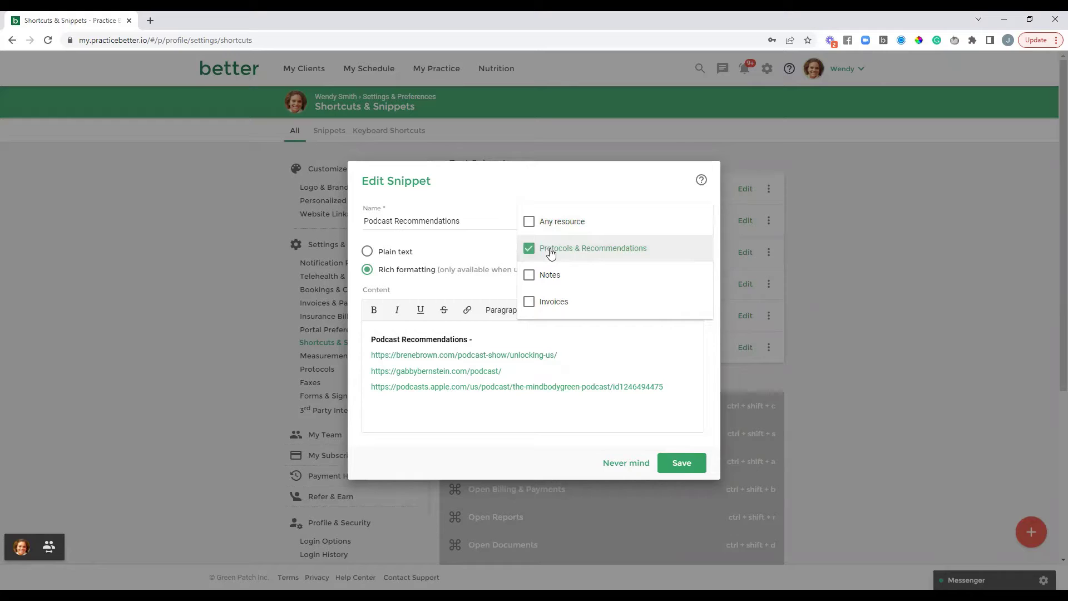
{"action": "left_click", "coordinate": [550, 276]}
{"action": "left_click", "coordinate": [563, 273]}
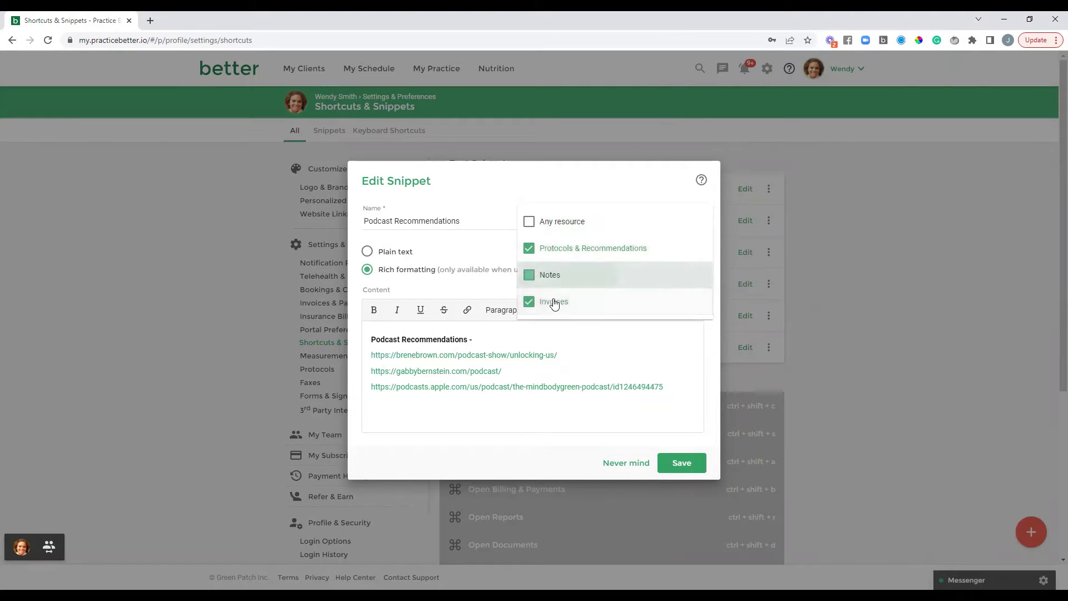
{"action": "left_click", "coordinate": [551, 249]}
{"action": "left_click", "coordinate": [547, 225]}
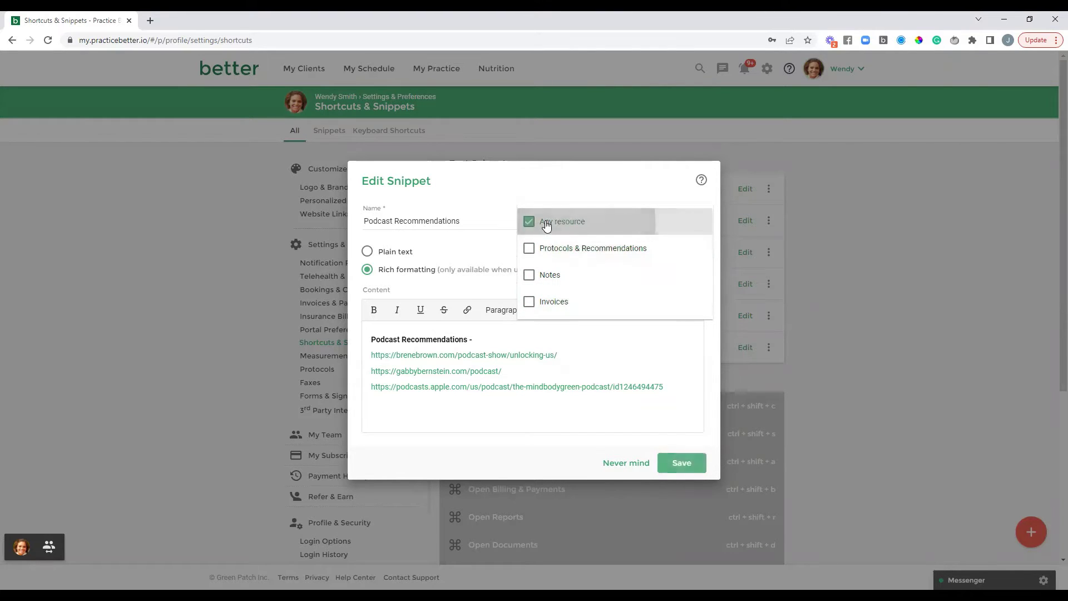
{"action": "left_click", "coordinate": [573, 179]}
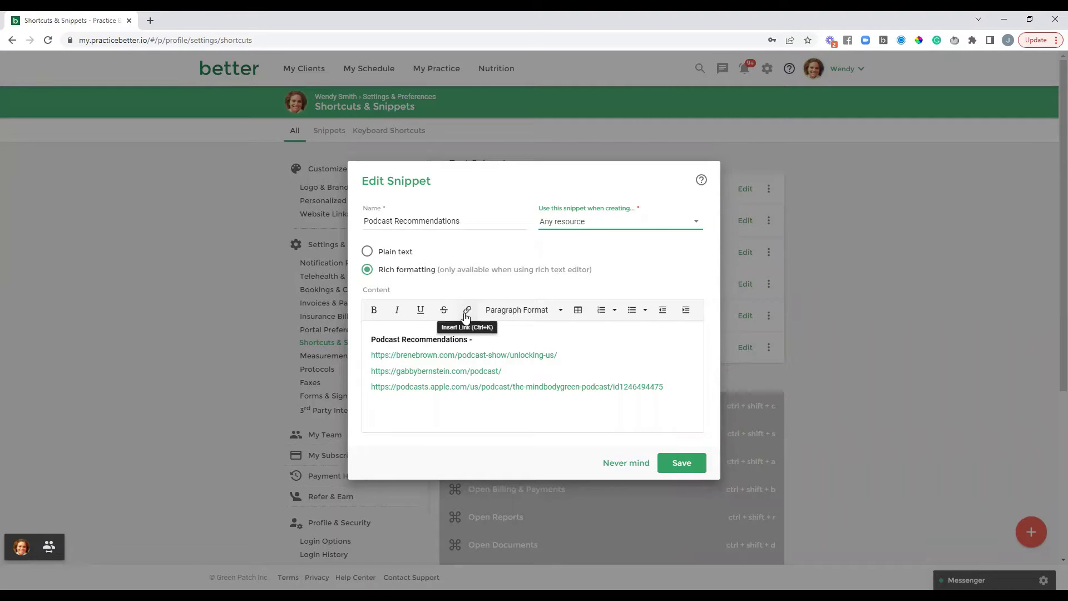
Check the linked content of the Podcast Recommendations snippet and save the snippet.
{"action": "left_click", "coordinate": [573, 356]}
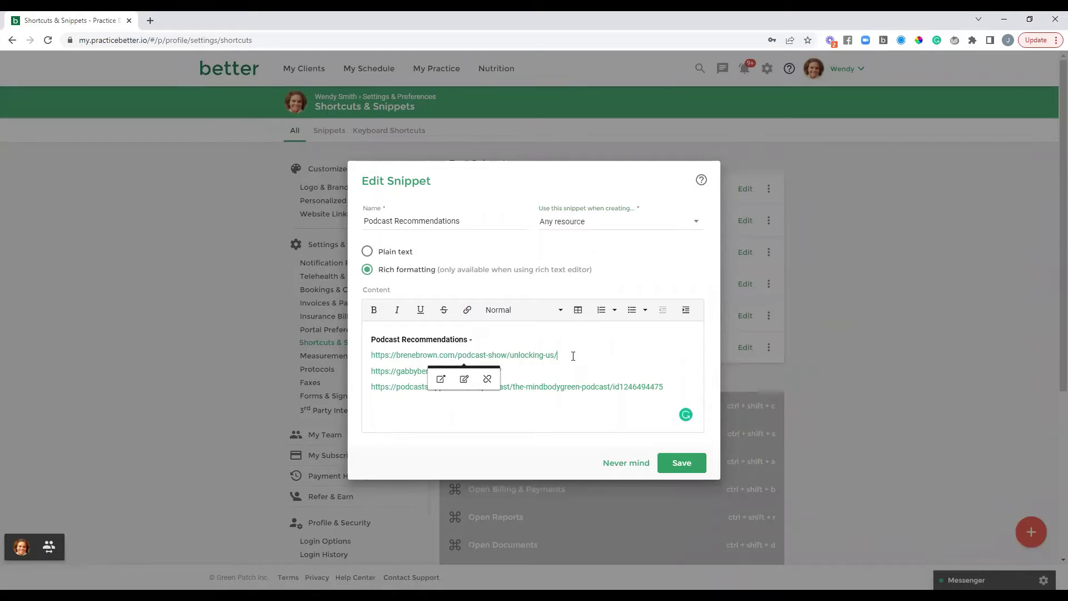
{"action": "left_click", "coordinate": [531, 341]}
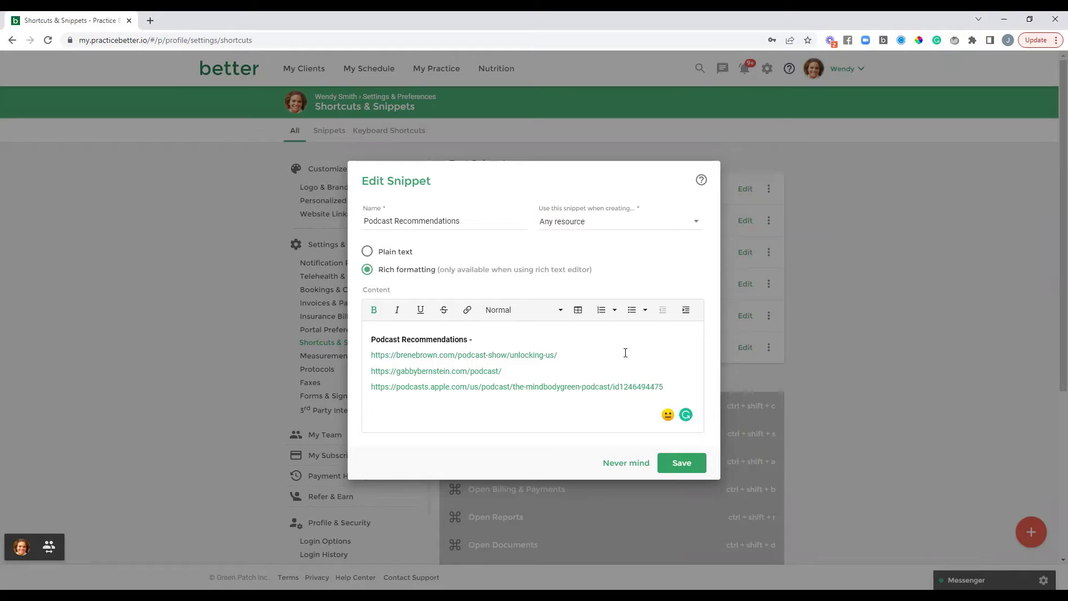
{"action": "left_click", "coordinate": [690, 464]}
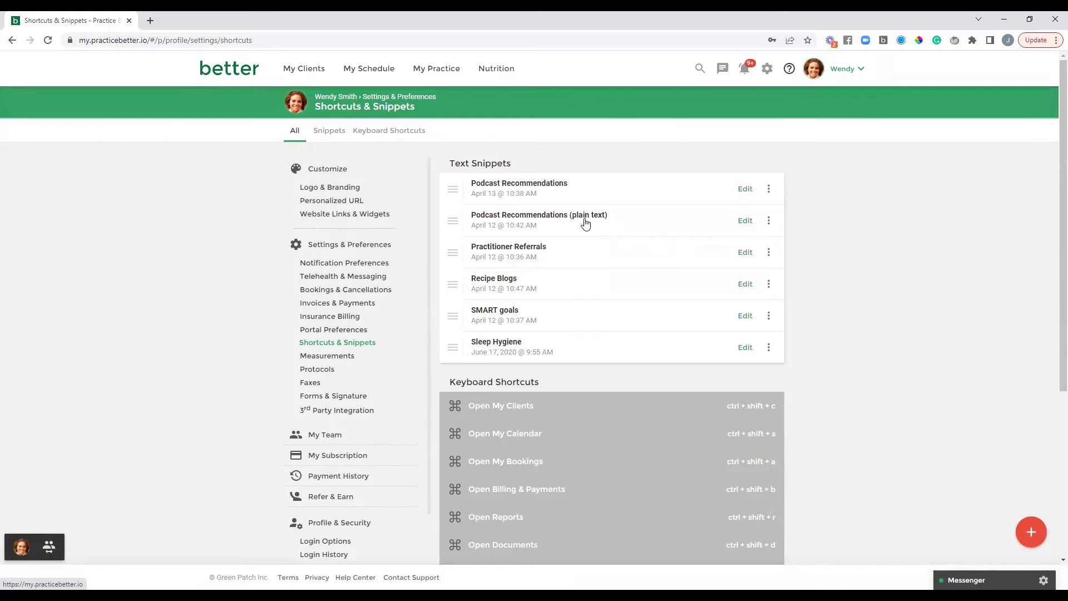
Open the Podcast Recommendations (plain text) snippet, review its content and save it.
{"action": "left_click", "coordinate": [744, 221]}
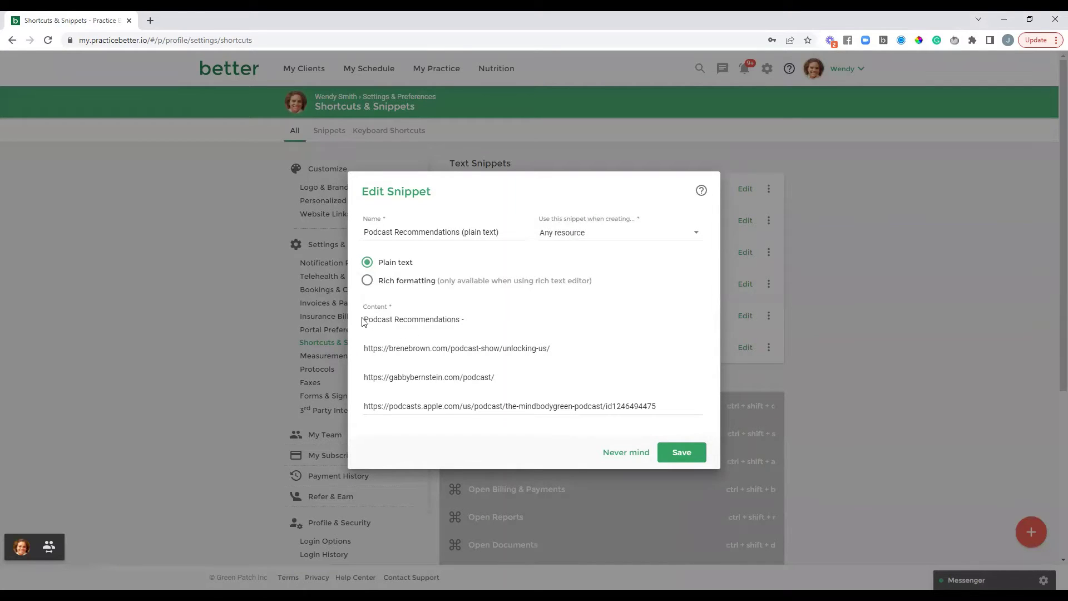
{"action": "left_click_drag", "start_coordinate": [365, 319], "coordinate": [666, 405]}
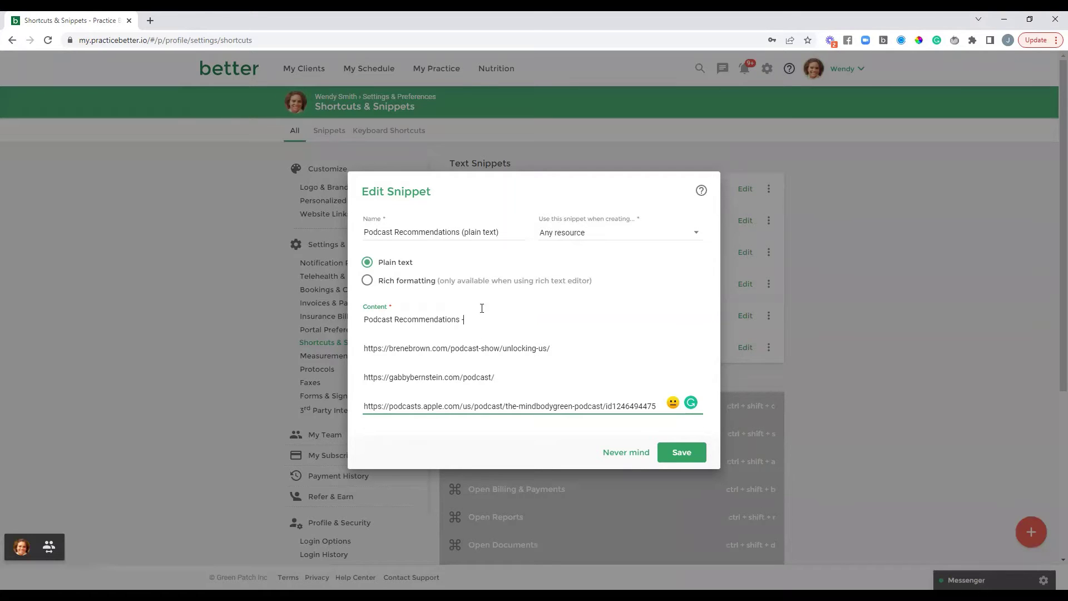
{"action": "left_click", "coordinate": [677, 455]}
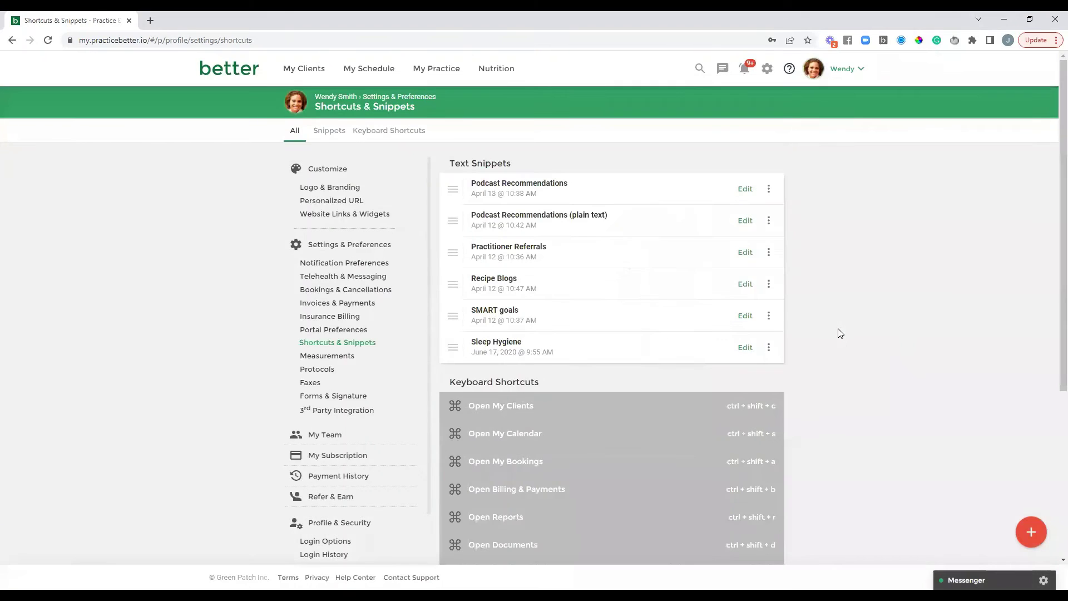
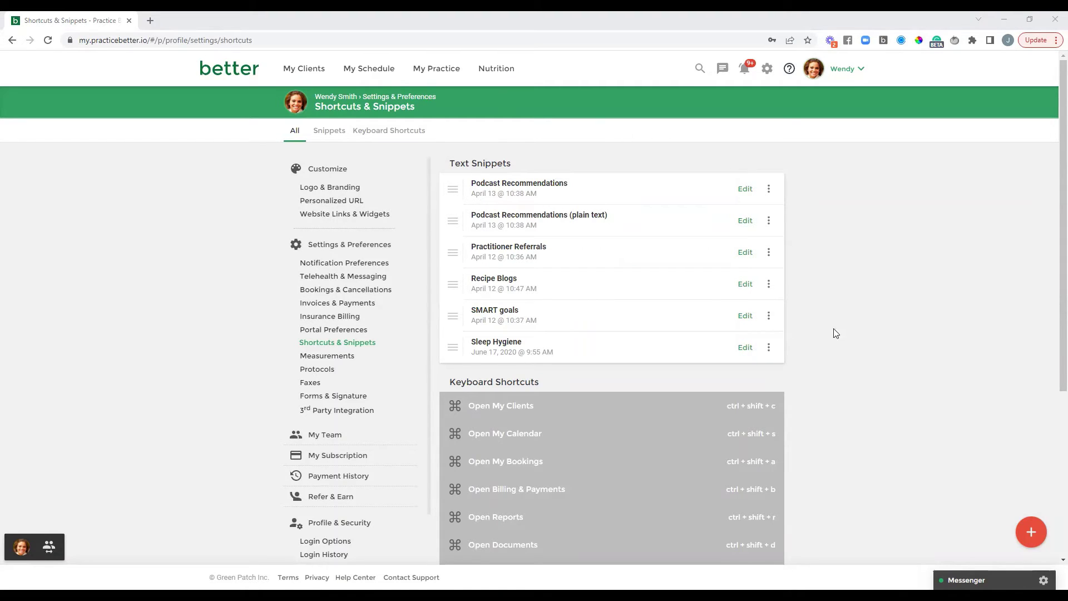
Send the Podcast Recommendations (plain text) snippet, called up with {{, in the client's Messenger chat listed after Health Reset Group, and minimize the chat windows.
{"action": "left_click", "coordinate": [951, 578]}
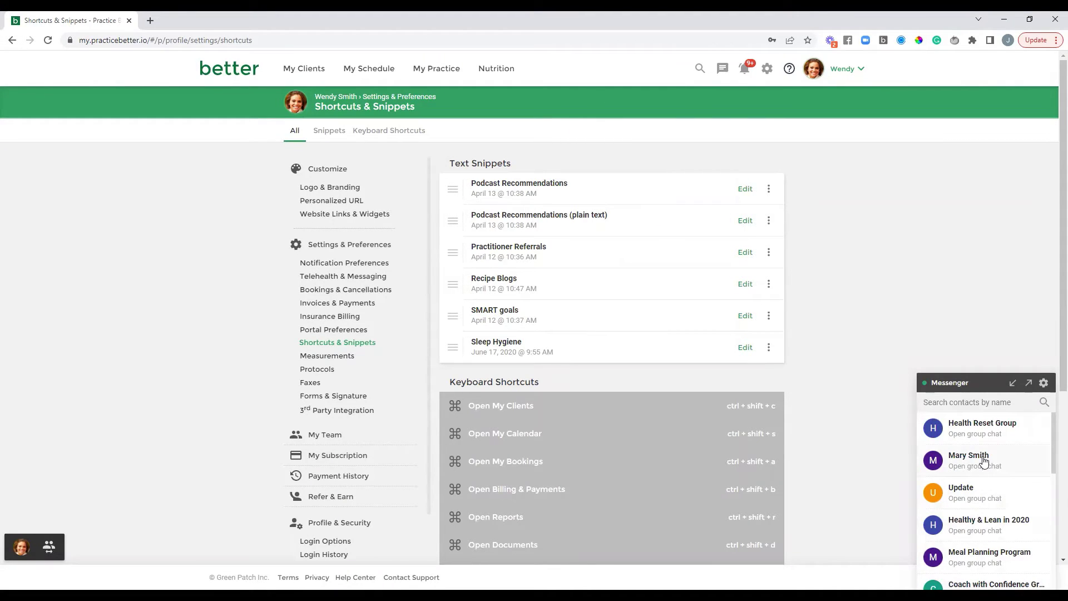
{"action": "left_click", "coordinate": [983, 461]}
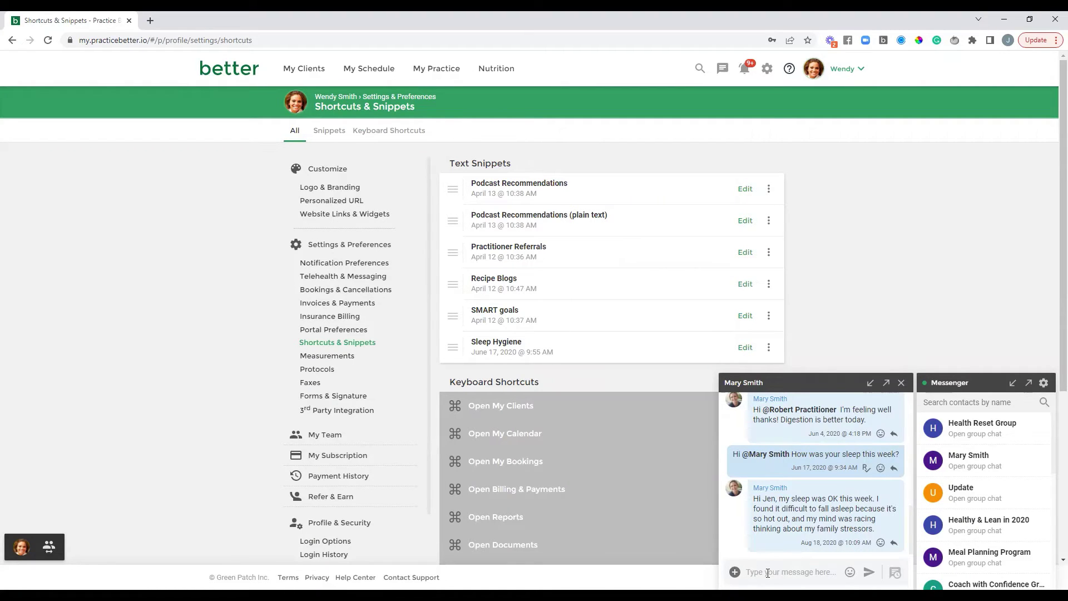
{"action": "type", "text": "{{"}
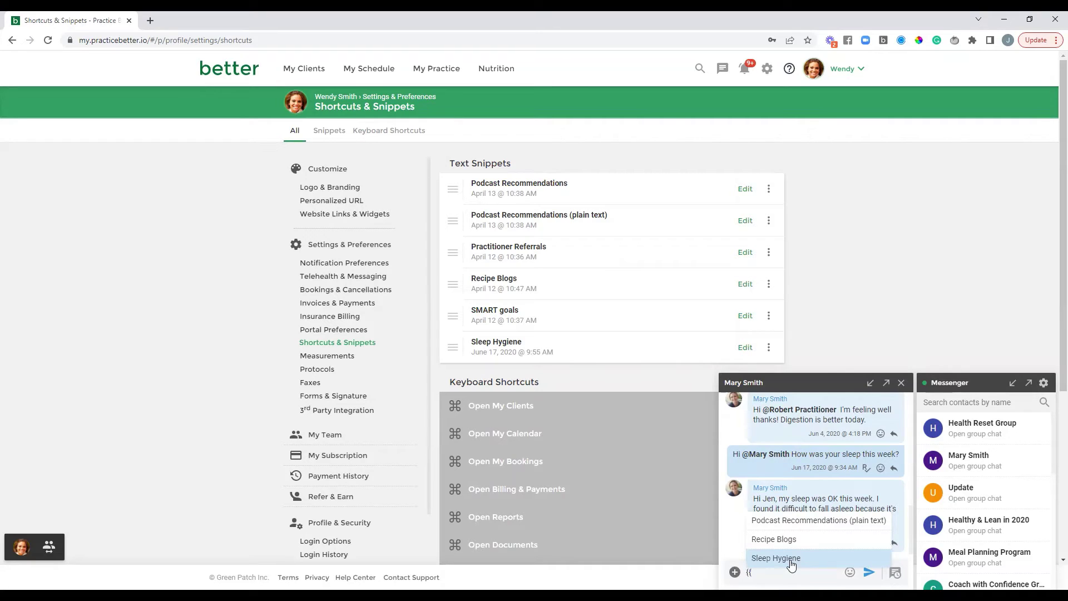
{"action": "left_click", "coordinate": [792, 526]}
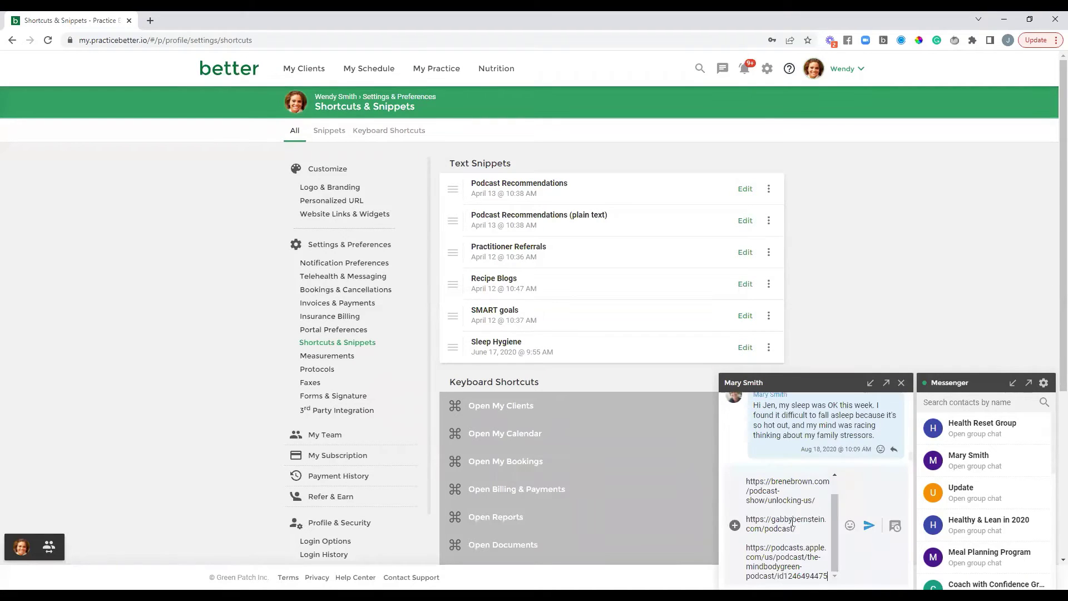
{"action": "left_click_drag", "start_coordinate": [833, 513], "coordinate": [835, 477]}
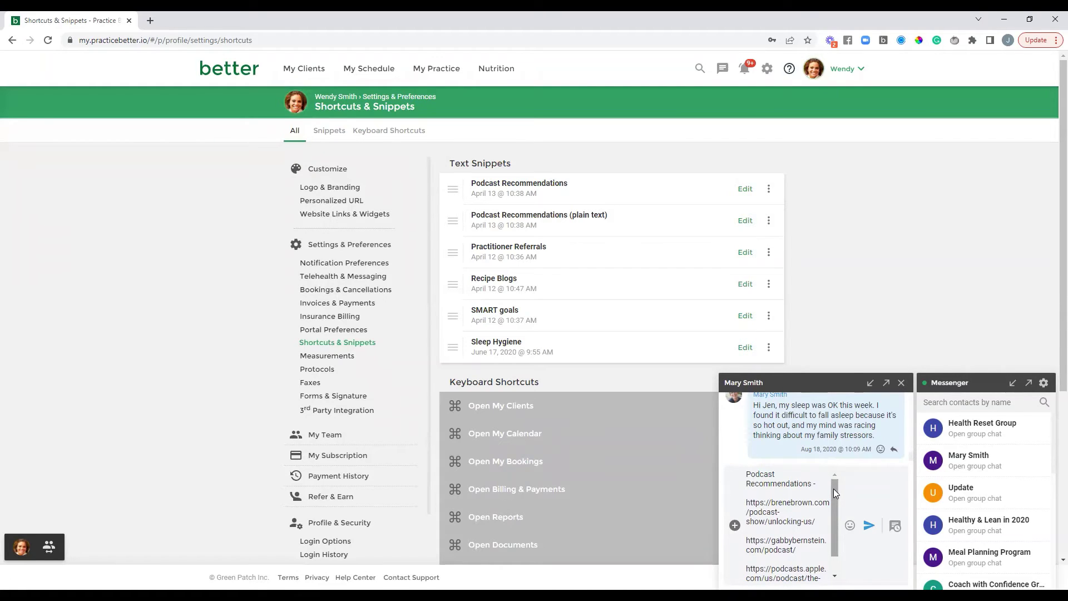
{"action": "left_click", "coordinate": [868, 526]}
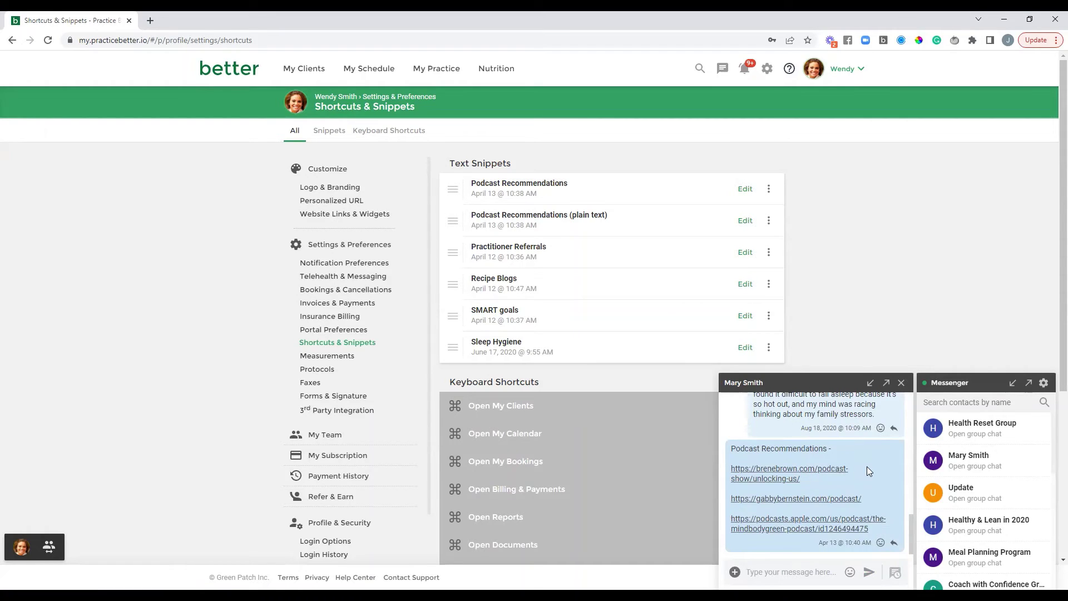
{"action": "left_click", "coordinate": [870, 385]}
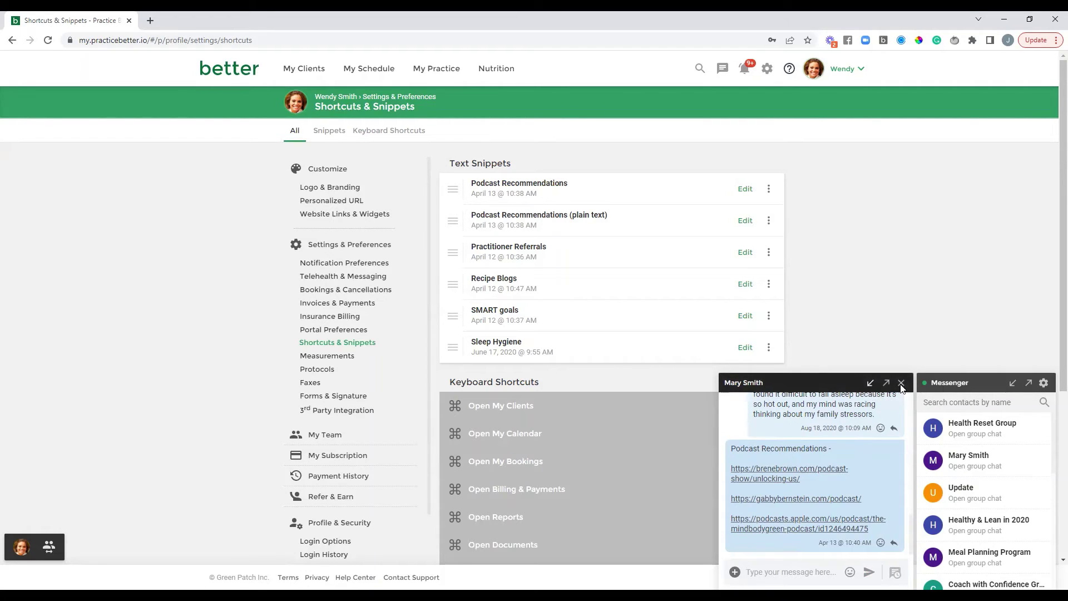
{"action": "left_click", "coordinate": [1012, 384]}
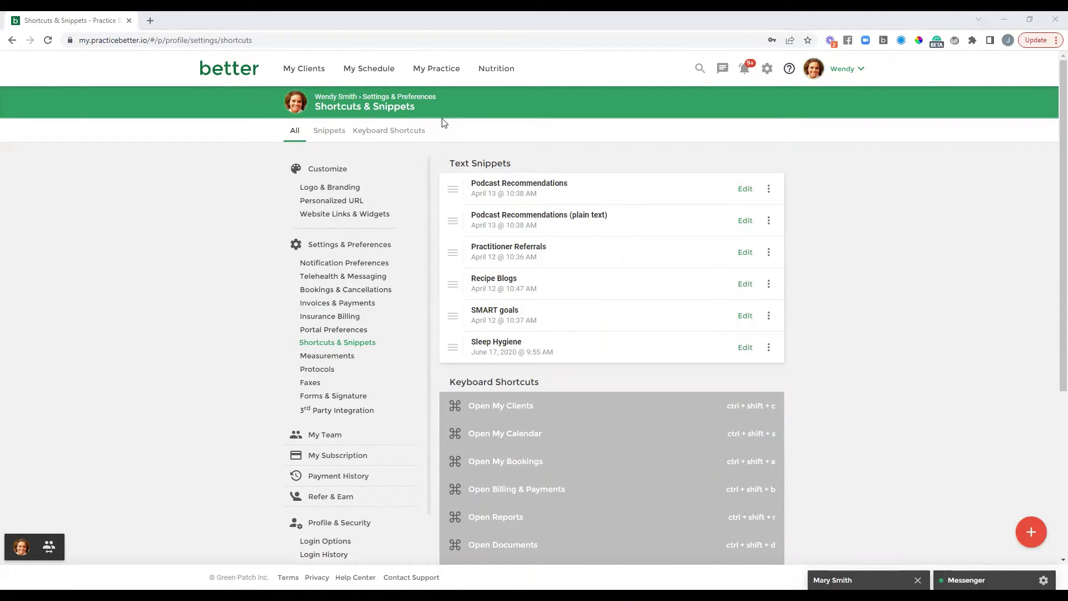
Open the note "Follow-Up Notes - April 12th" for editing from the notes of the client active a month ago.
{"action": "left_click", "coordinate": [305, 74]}
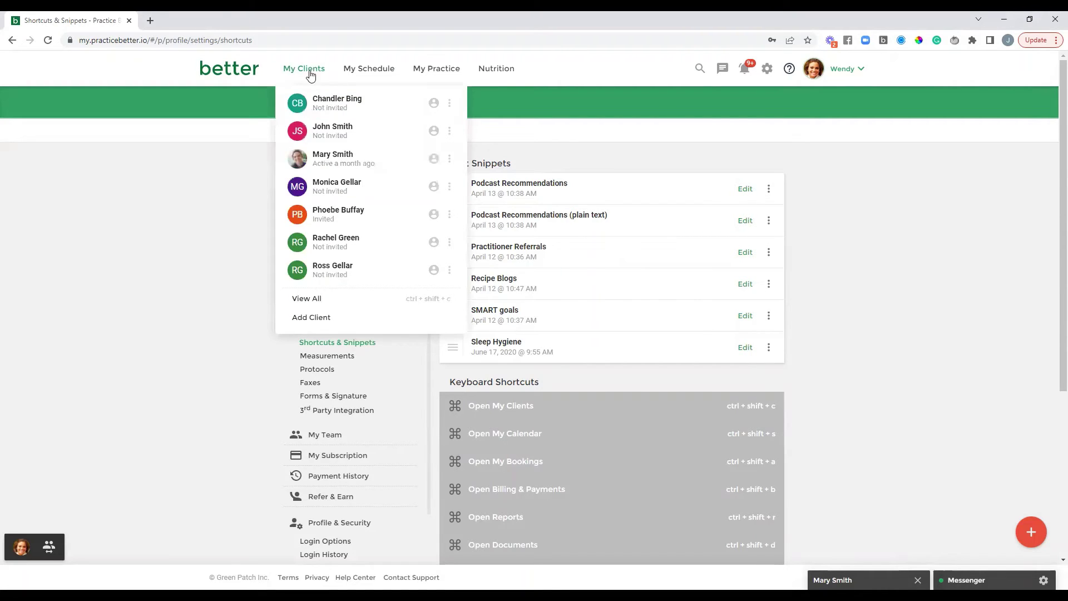
{"action": "left_click", "coordinate": [347, 156]}
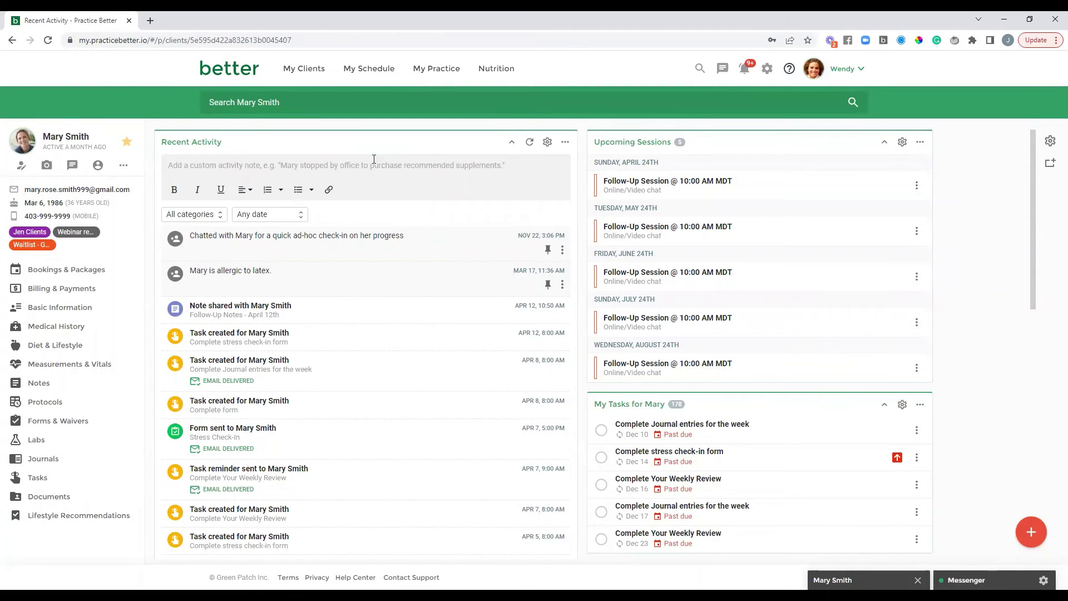
{"action": "left_click", "coordinate": [39, 382]}
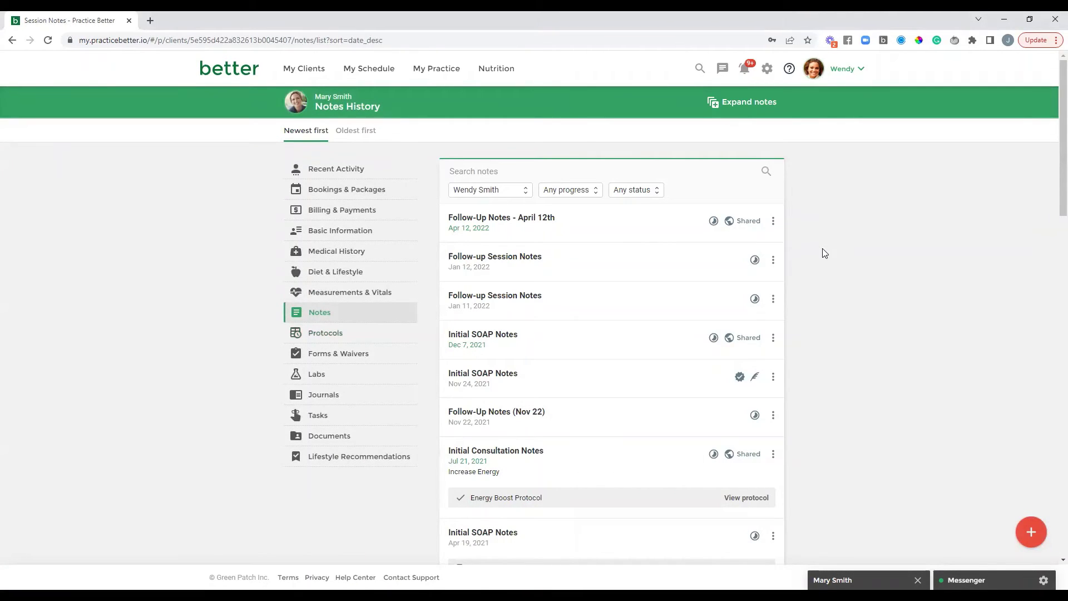
{"action": "left_click", "coordinate": [520, 223]}
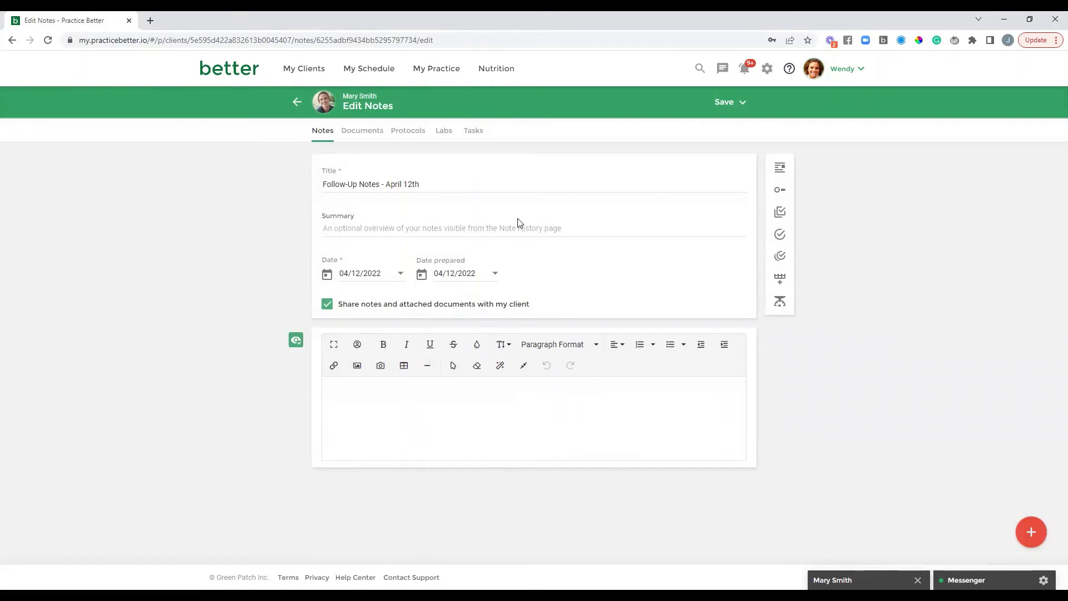
Insert the Practitioner Referrals snippet into the empty note body by calling up the snippet list with {{.
{"action": "left_click", "coordinate": [522, 397]}
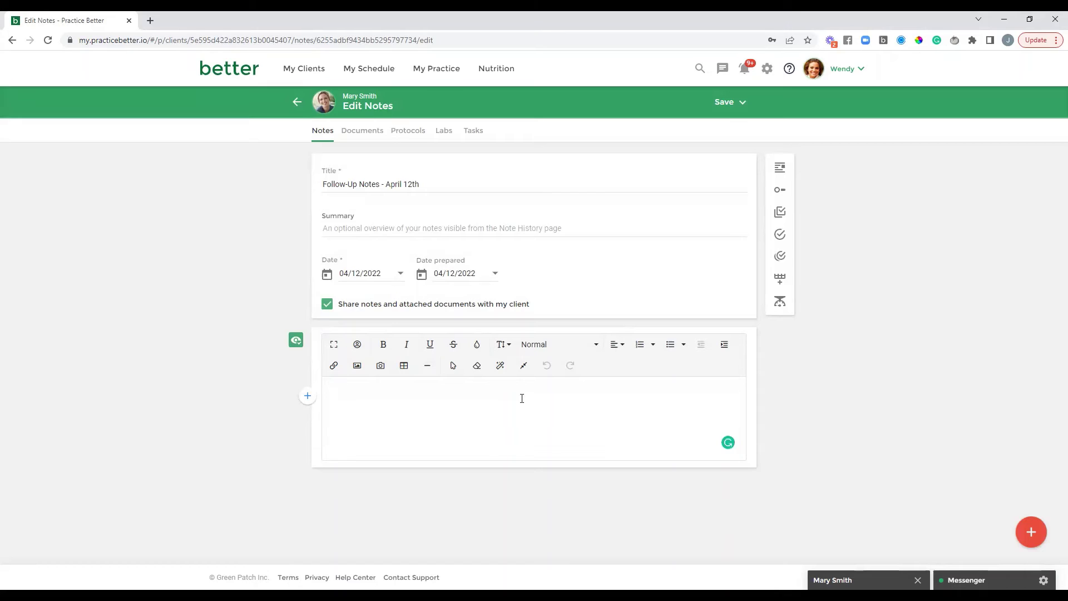
{"action": "type", "text": "{{"}
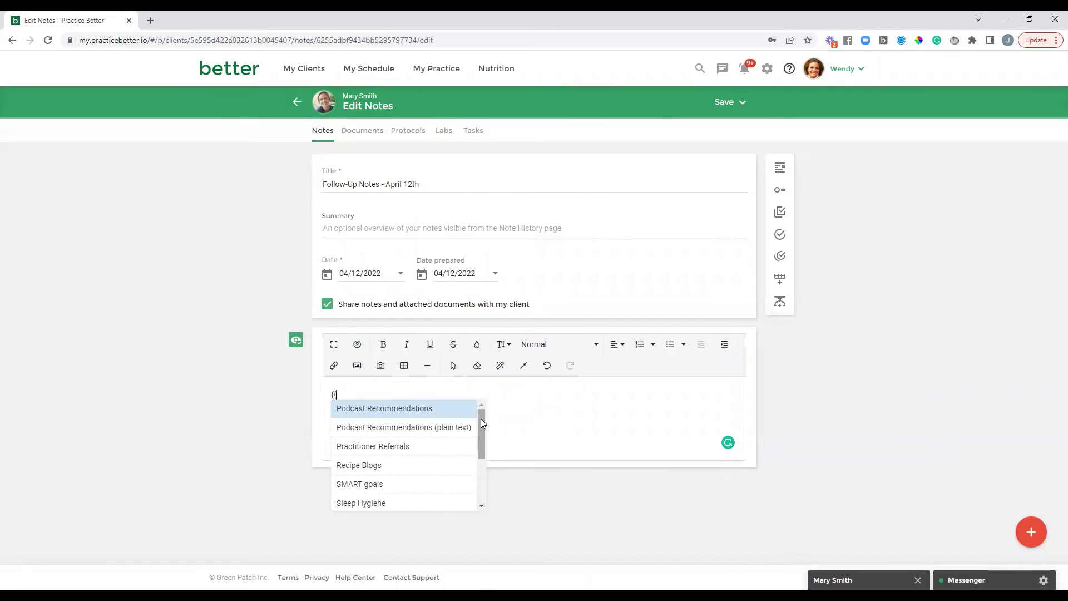
{"action": "mouse_move", "coordinate": [481, 420]}
{"action": "left_mouse_down"}
{"action": "mouse_move", "coordinate": [482, 445]}
{"action": "mouse_move", "coordinate": [481, 421]}
{"action": "left_mouse_up"}
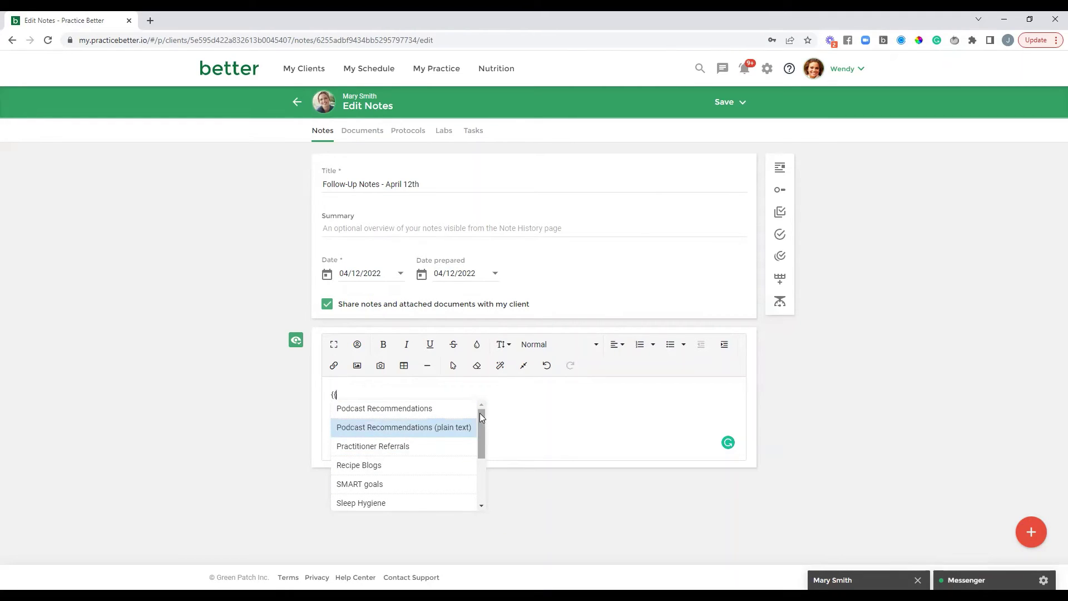
{"action": "left_click_drag", "start_coordinate": [480, 414], "coordinate": [480, 460]}
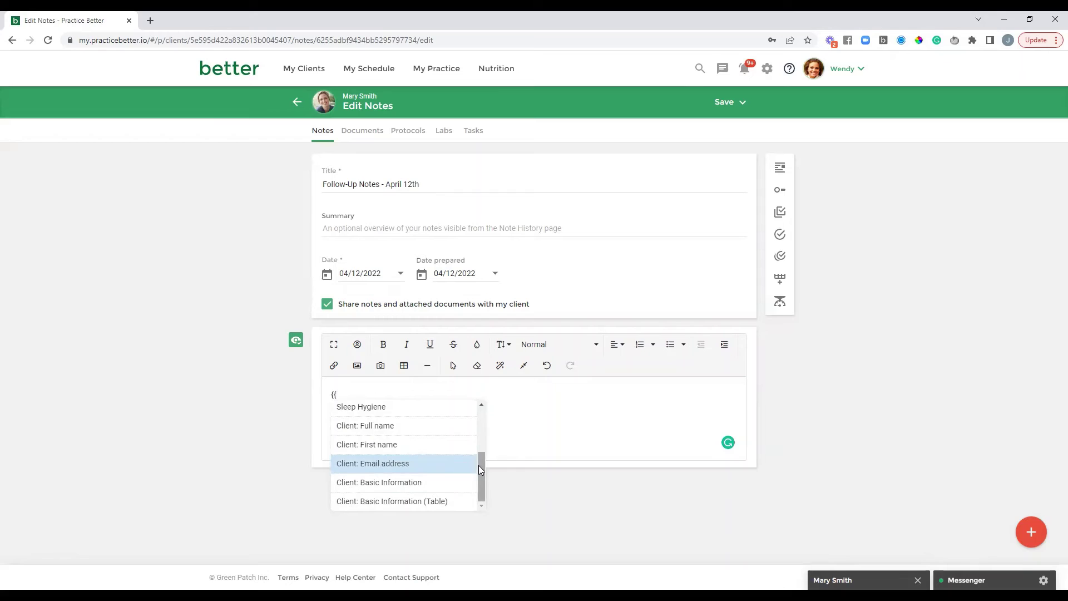
{"action": "left_click_drag", "start_coordinate": [478, 464], "coordinate": [480, 411]}
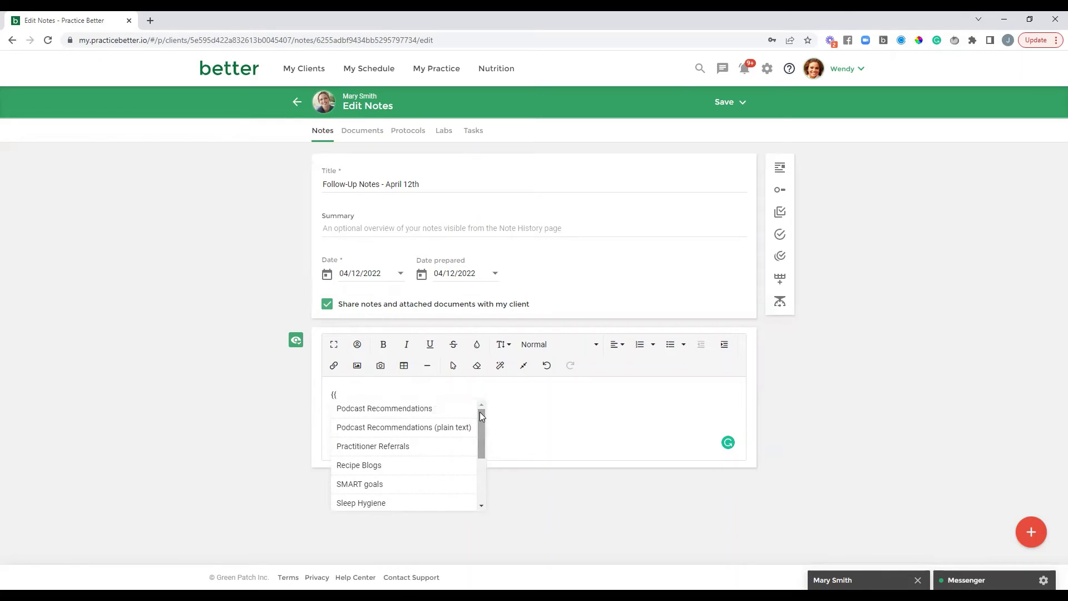
{"action": "left_click", "coordinate": [413, 450]}
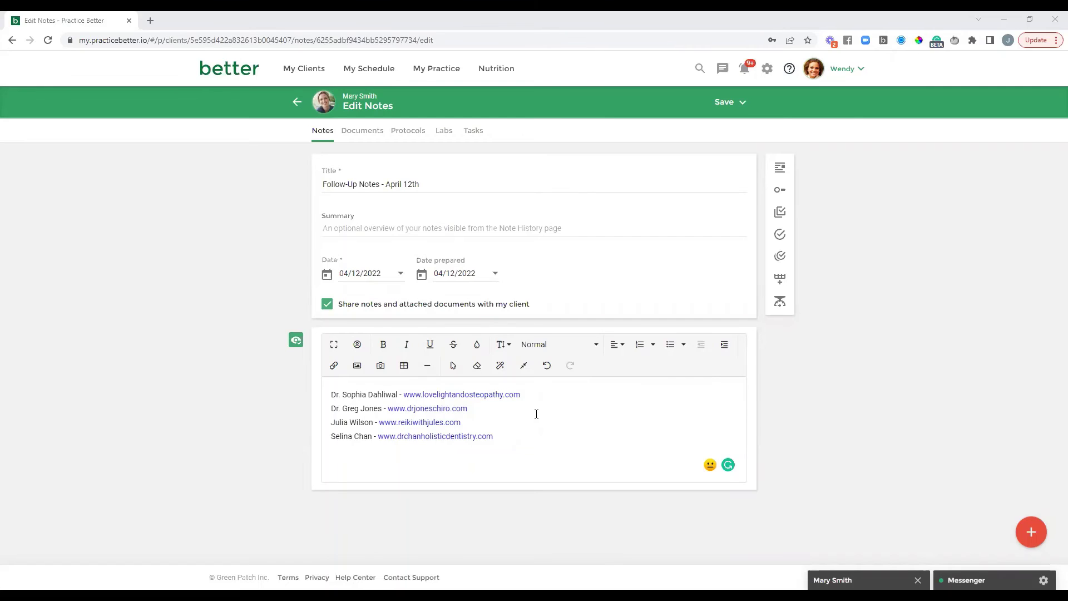
Call up the snippet list with (( below the practitioner referrals and remove the characters without inserting a snippet.
{"action": "left_click", "coordinate": [526, 462]}
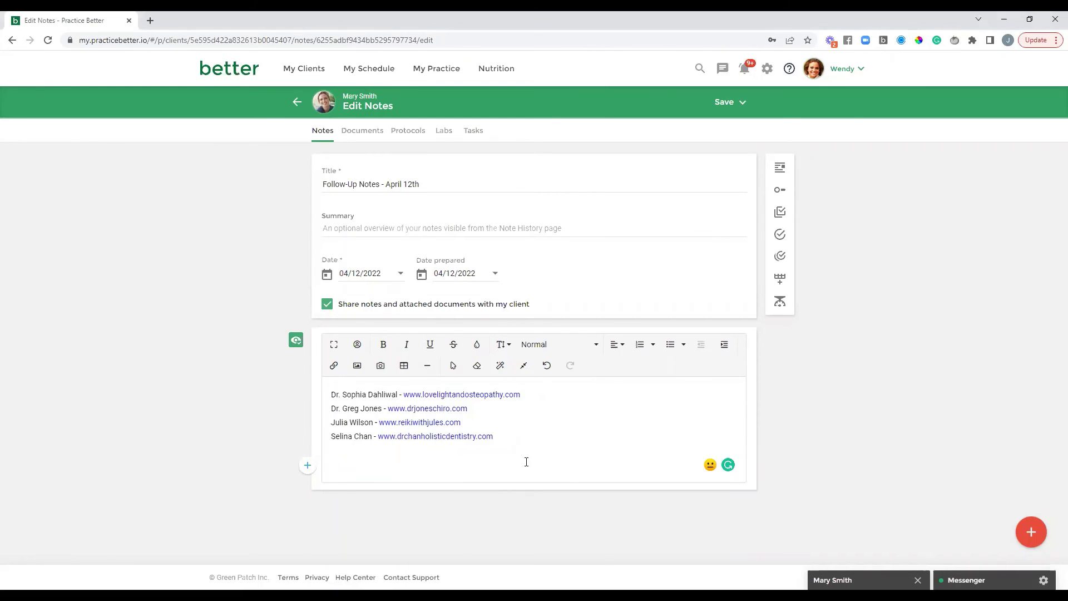
{"action": "type", "text": "{{"}
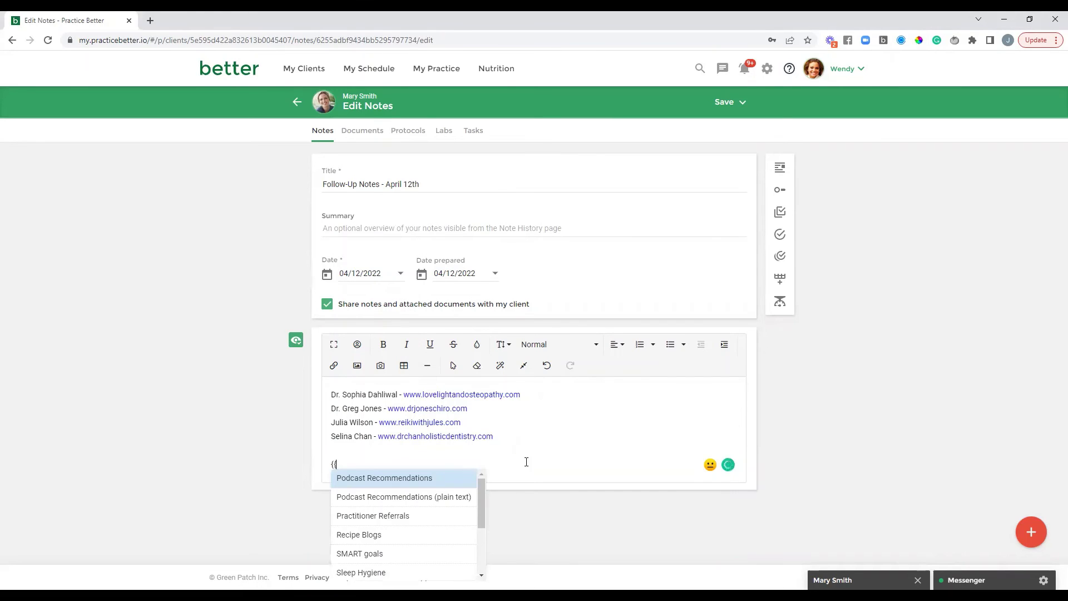
{"action": "key", "text": "BackSpace"}
{"action": "key", "text": "BackSpace"}
{"action": "key", "text": "BackSpace"}
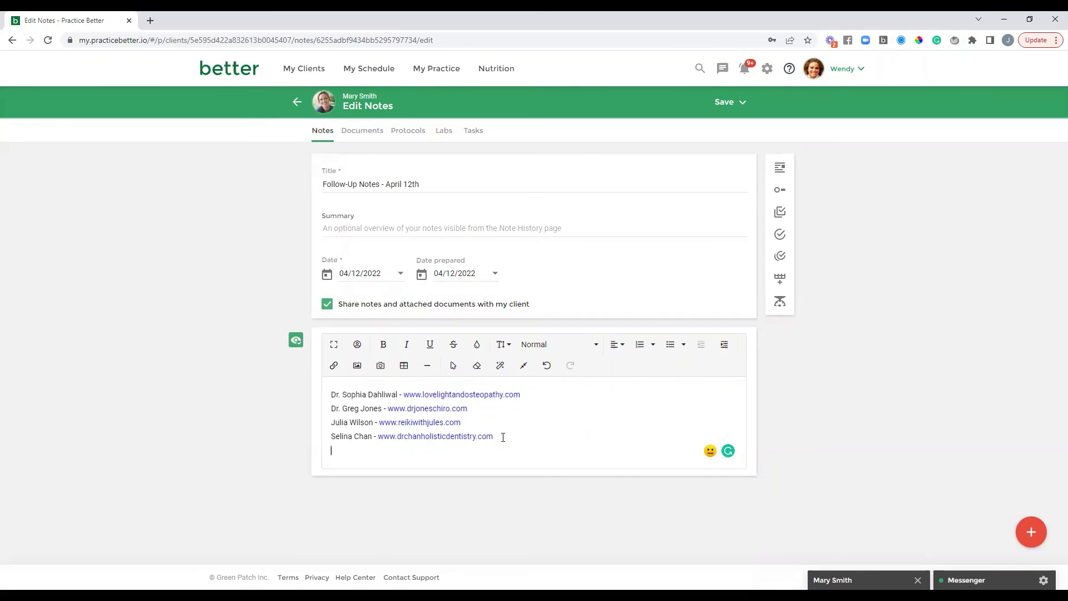
Start a new snippet from the four practitioner referral lines in the note body, and dismiss it without saving.
{"action": "left_click_drag", "start_coordinate": [503, 437], "coordinate": [470, 379]}
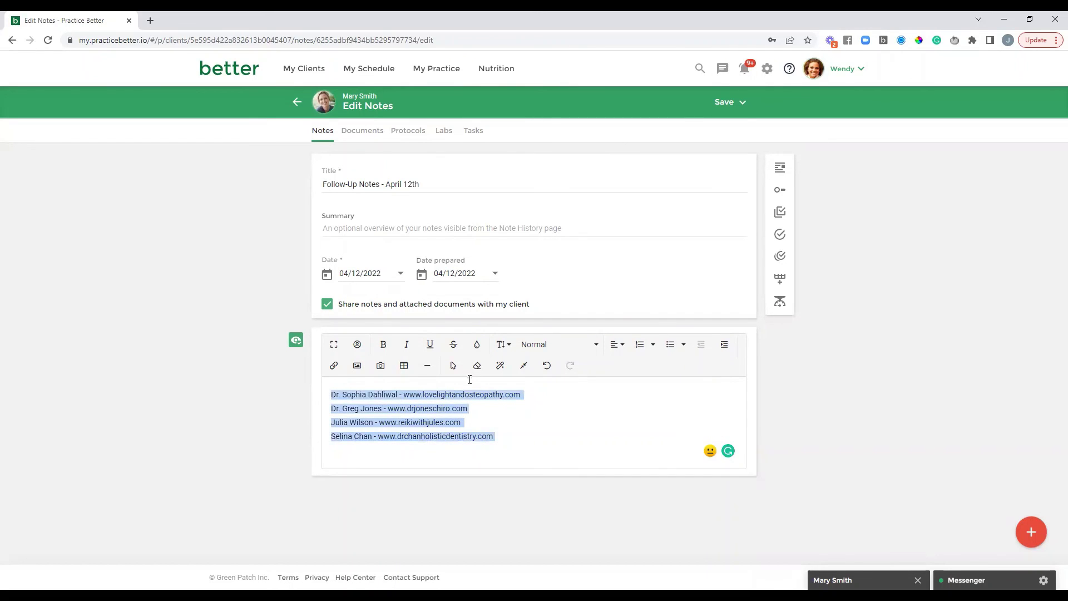
{"action": "left_click", "coordinate": [500, 367]}
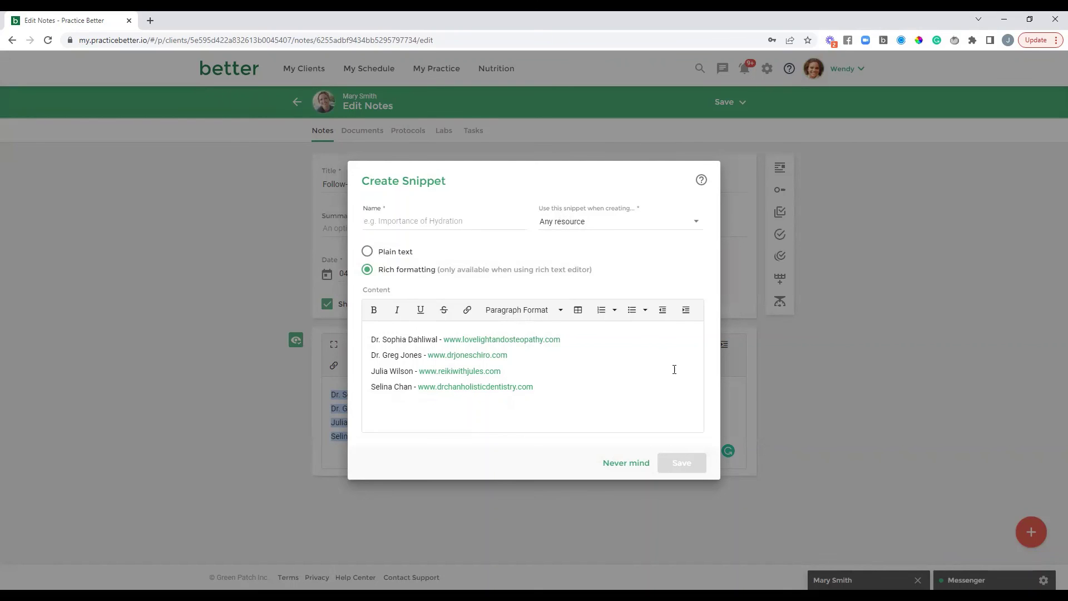
{"action": "left_click", "coordinate": [624, 466]}
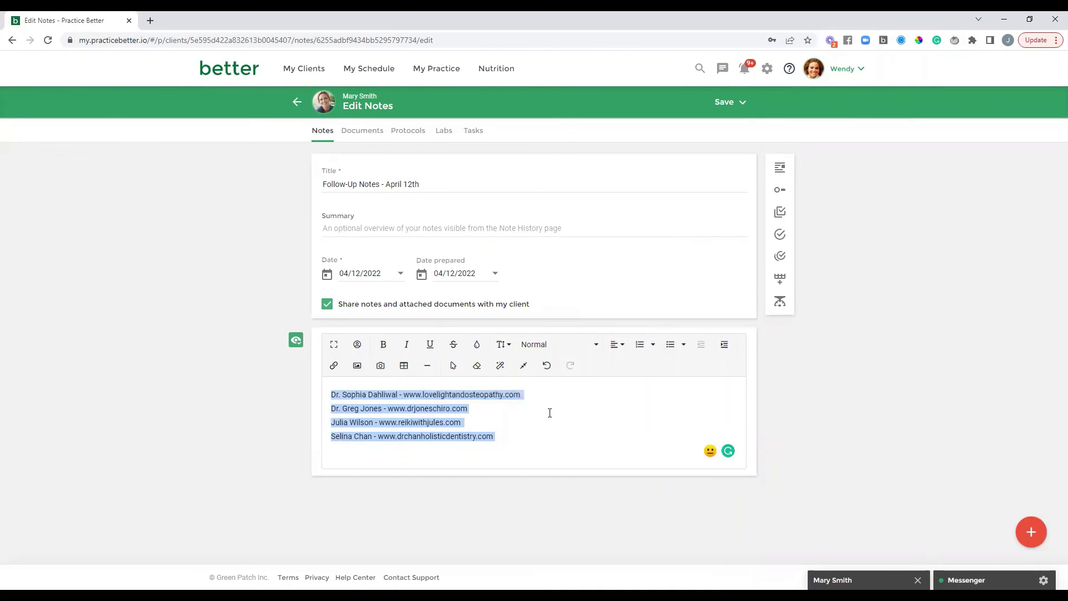
{"action": "left_click", "coordinate": [547, 414]}
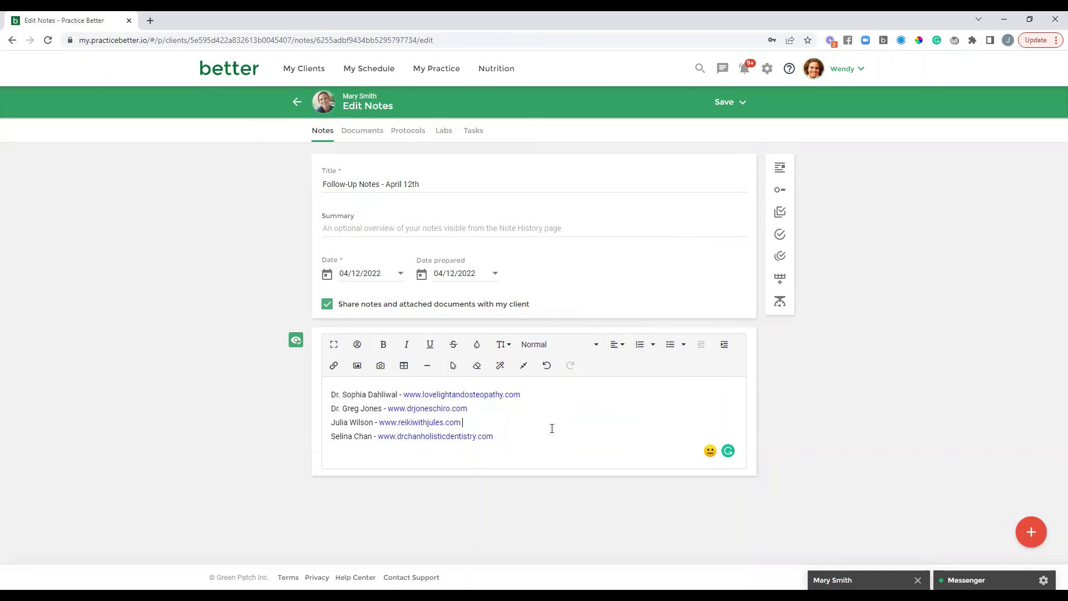
{"action": "left_click", "coordinate": [557, 445]}
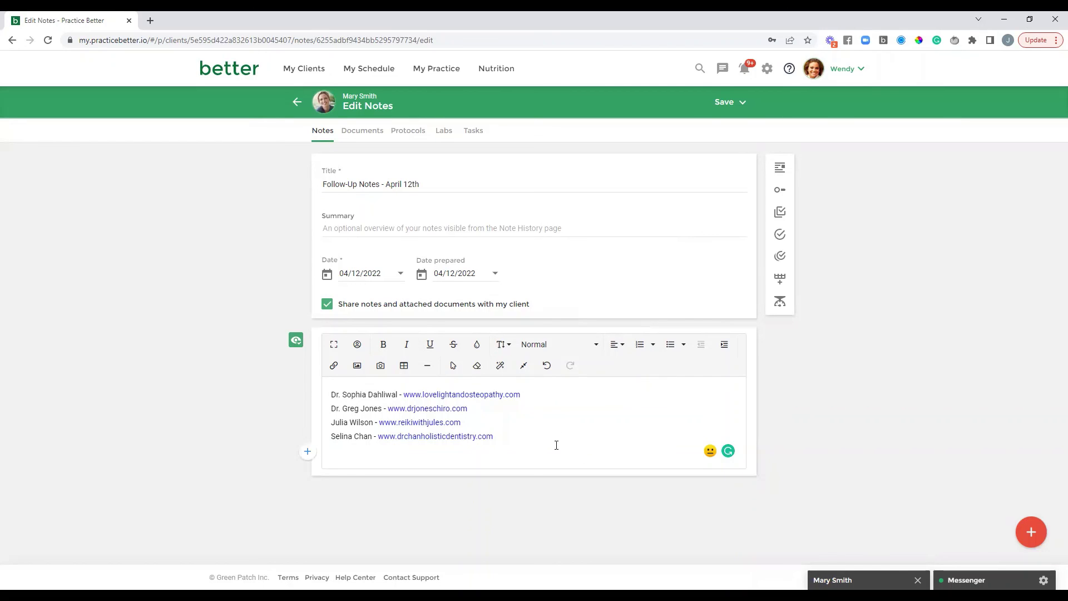